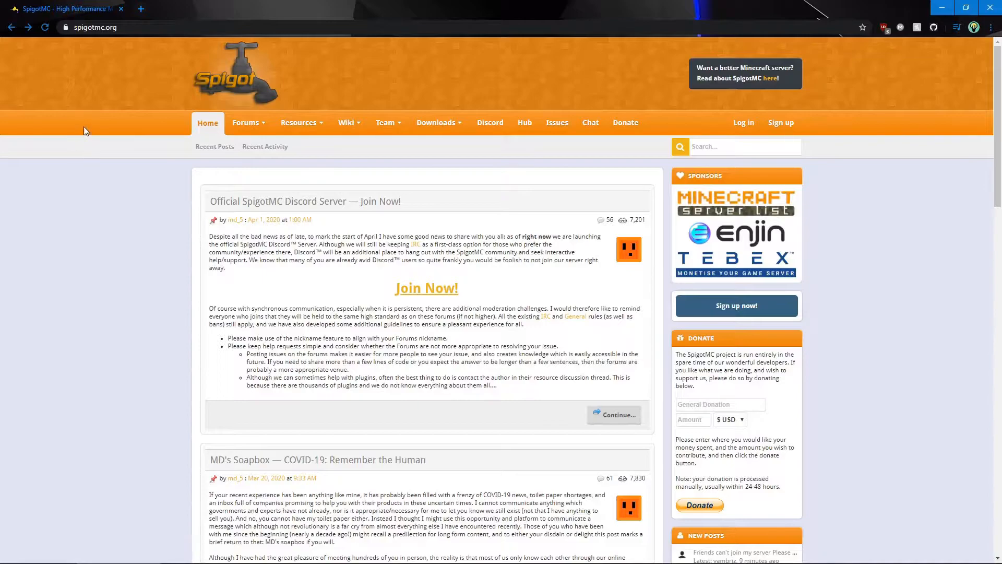
Download BuildTools.jar from SpigotMC's BuildTools project page and keep the downloaded file
left_click(219, 29)
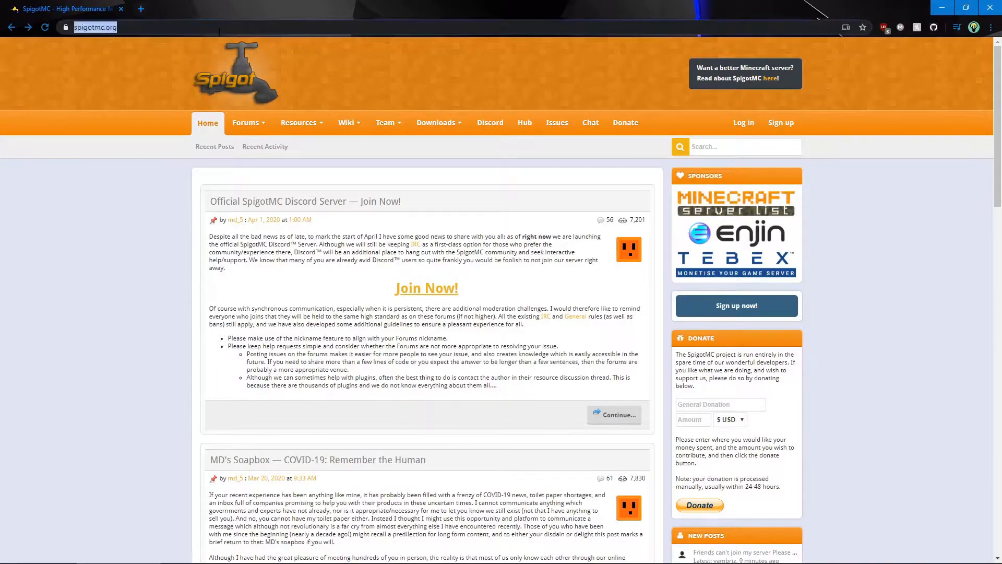
left_click(84, 242)
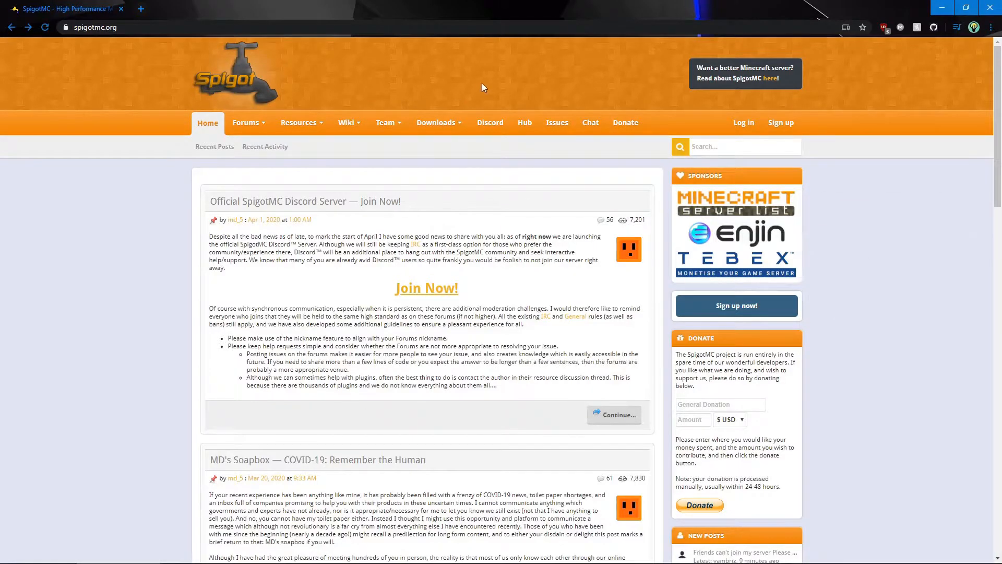
left_click(436, 126)
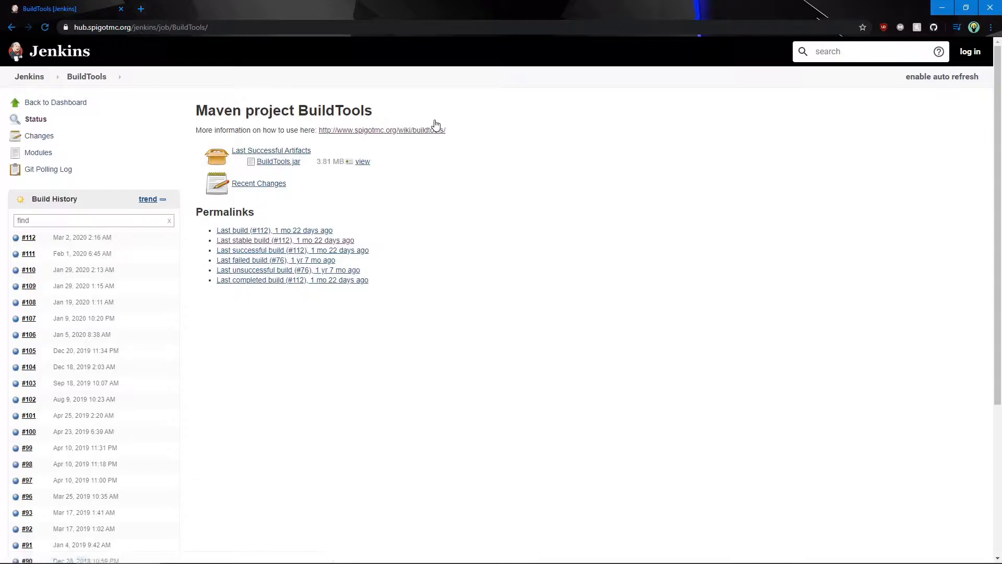
double_click(270, 163)
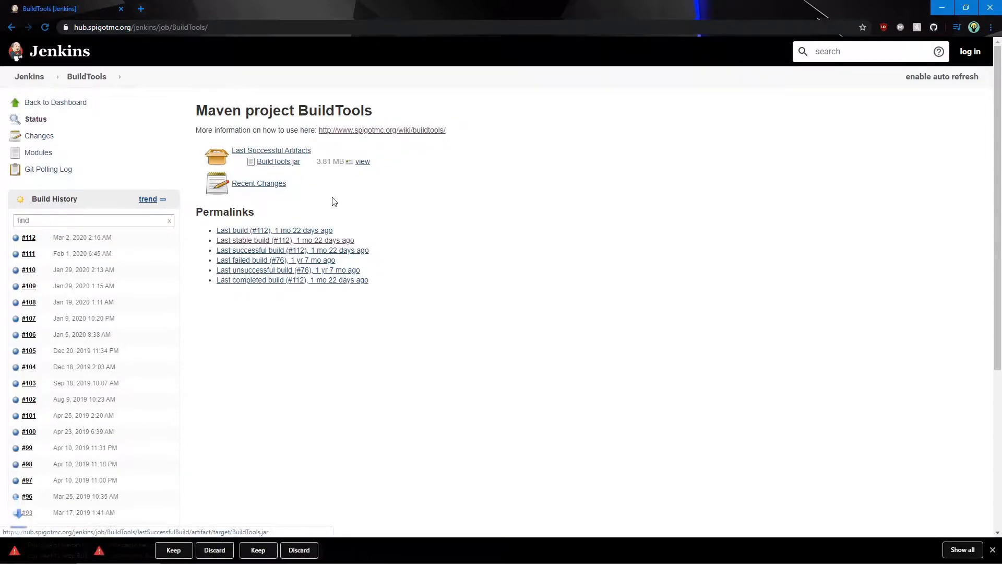
left_click(173, 550)
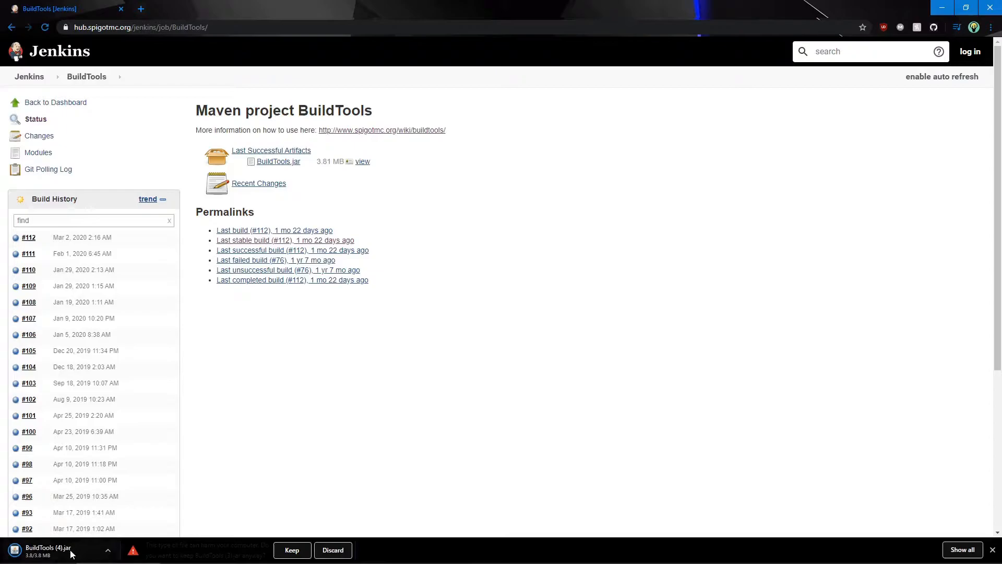
Switch to File Explorer and put the downloaded BuildTools jar into the Spigot Server Example folder
key("alt+Tab")
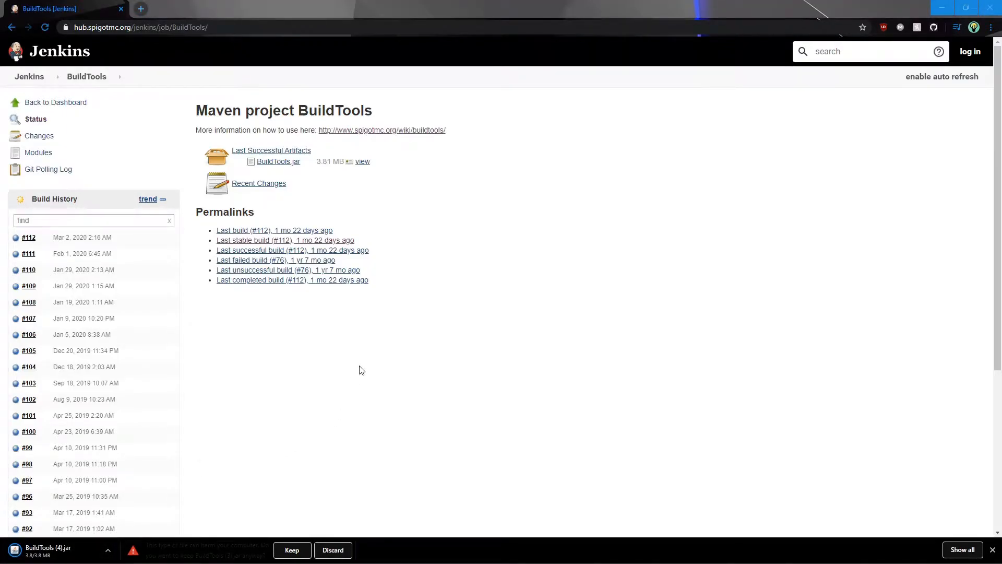
key("alt+Tab")
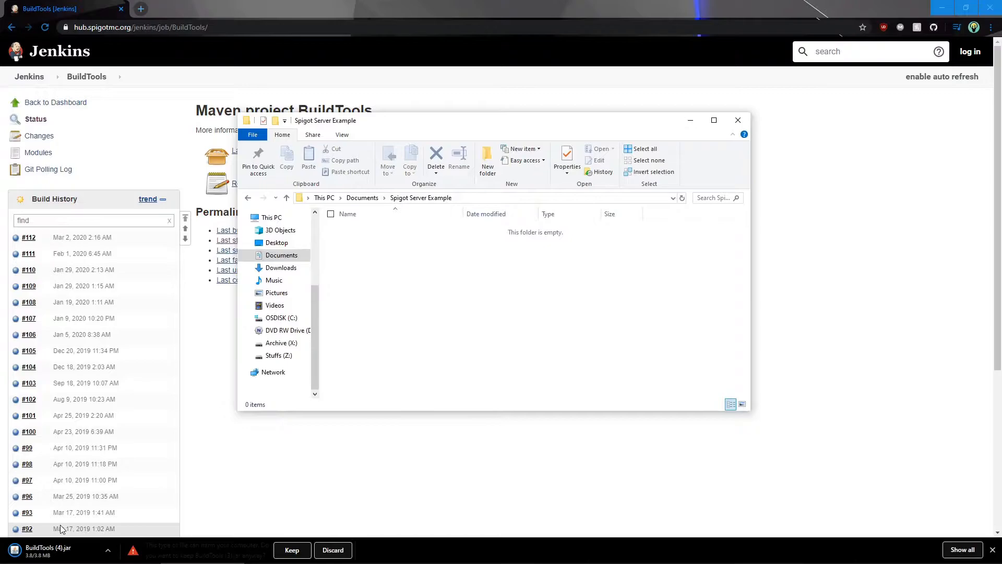
left_click_drag(67, 553, 391, 245)
Rename the copied jar file in the Spigot Server Example folder as BuildTools.jar
right_click(385, 226)
left_click(368, 232)
right_click(368, 232)
left_click(414, 433)
type("BuildTools.jar")
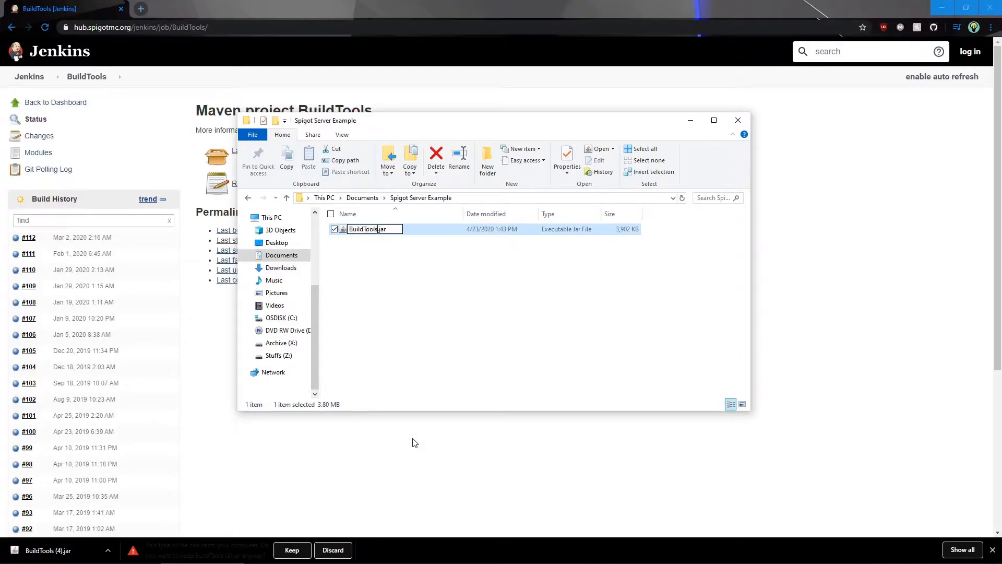
key("Return")
left_click(421, 250)
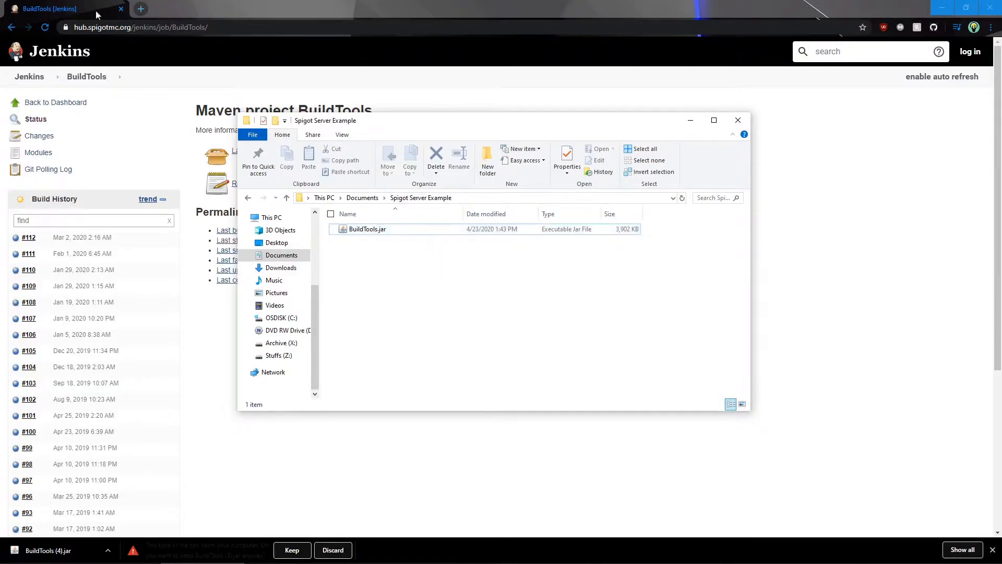
Check in the folder's view options whether file name extensions are shown
left_click_drag(411, 283, 406, 295)
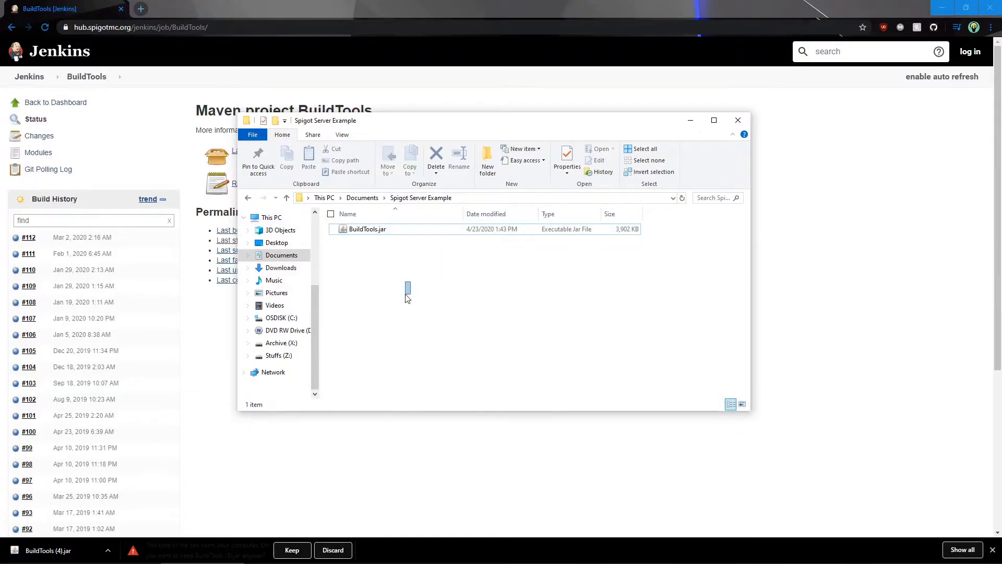
left_click(343, 135)
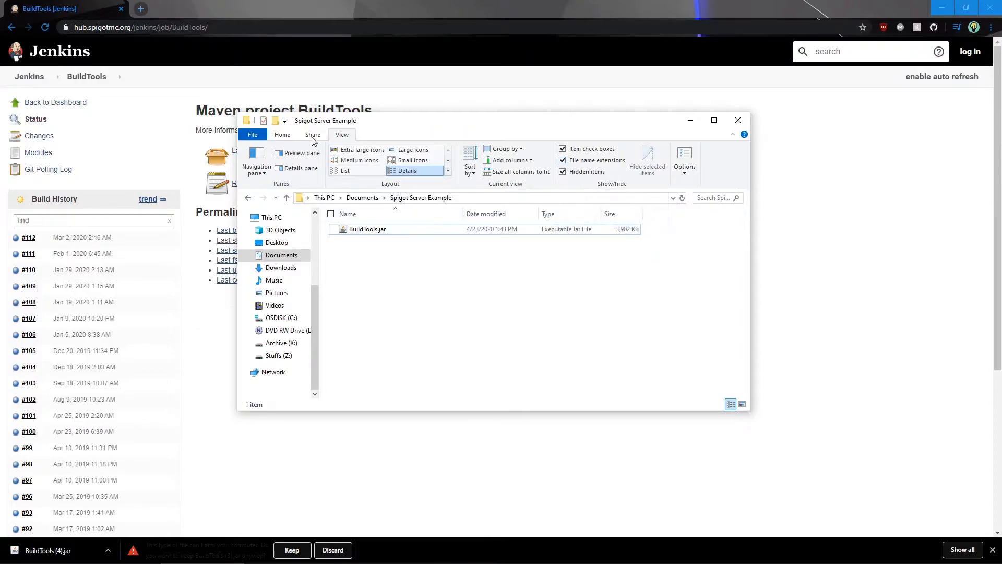
left_click(283, 134)
Create a text document in the Spigot Server Example folder and name it BuildTools.bat, accepting the extension change
right_click(431, 290)
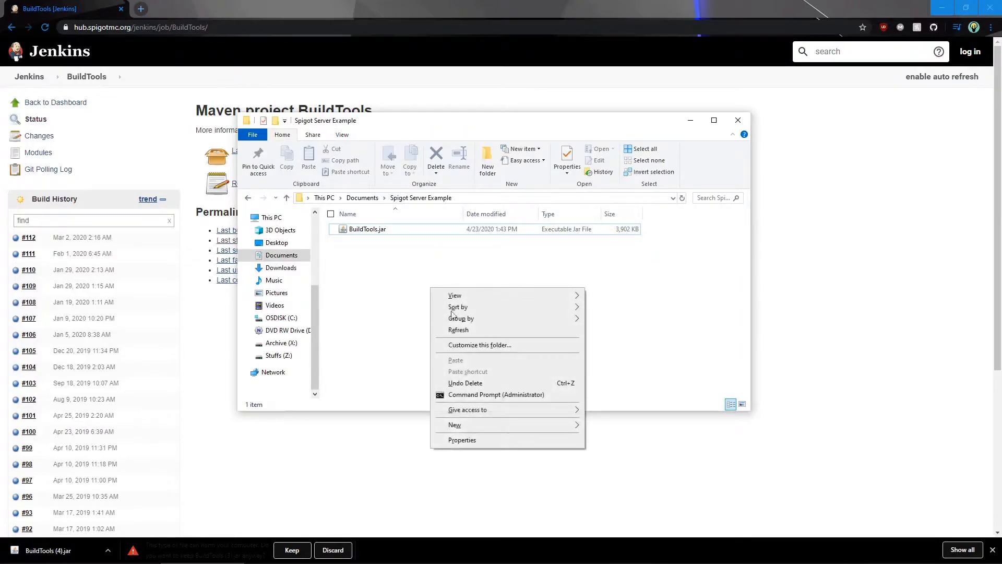
mouse_move(486, 425)
left_click(598, 412)
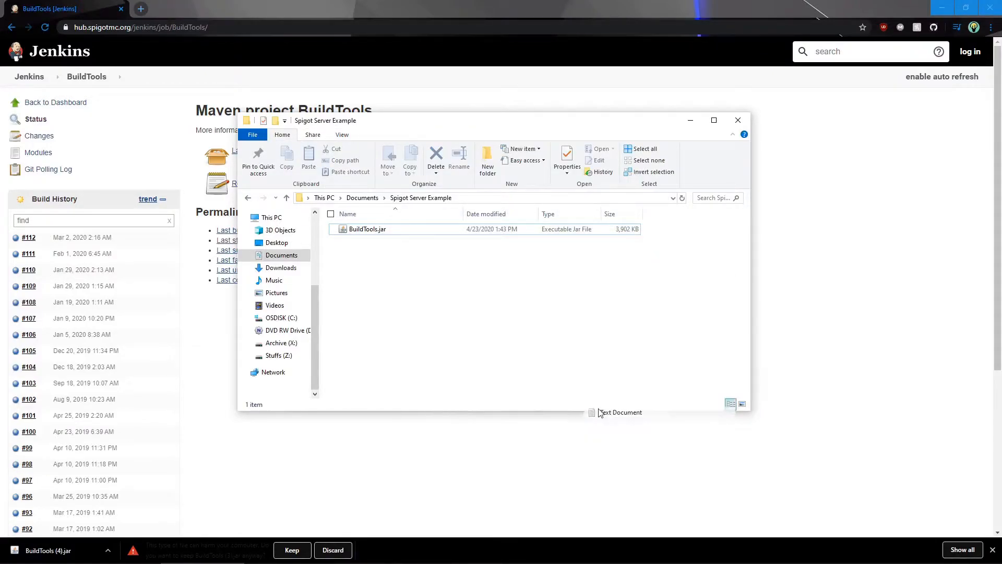
type("BuildTools.jar.txt")
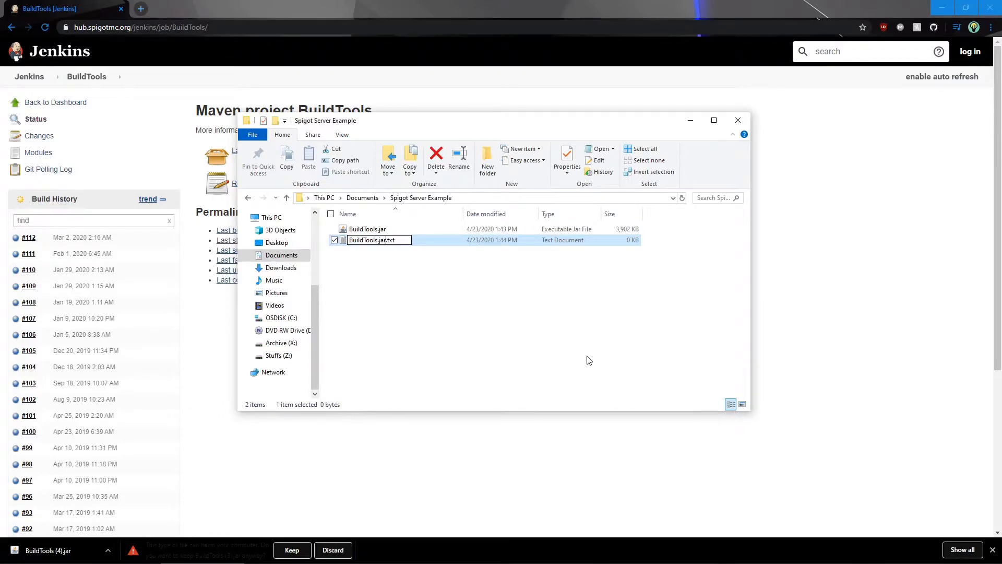
type(".bat")
key("Delete")
key("Delete")
key("Delete")
key("Delete")
key("Return")
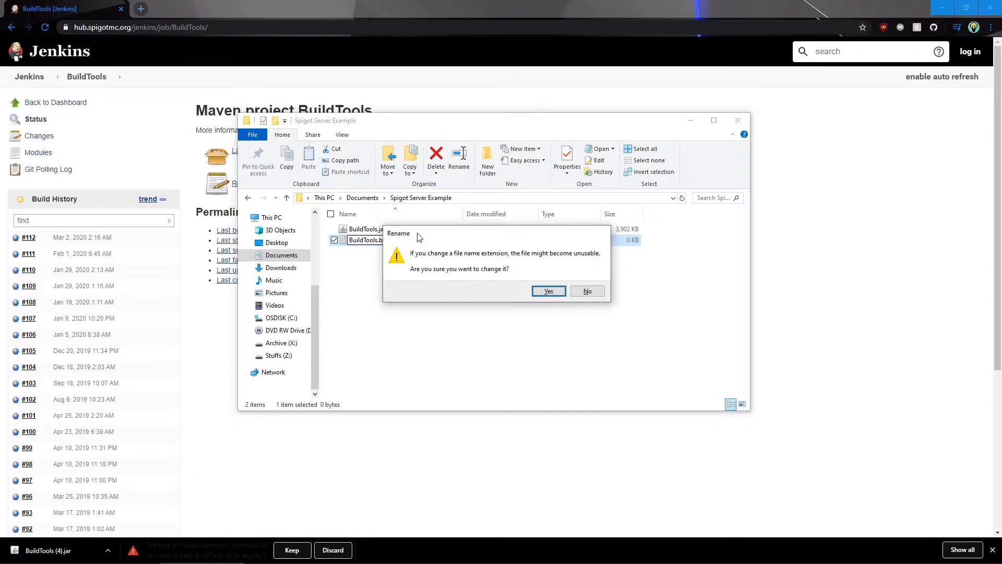
left_click_drag(420, 233, 378, 224)
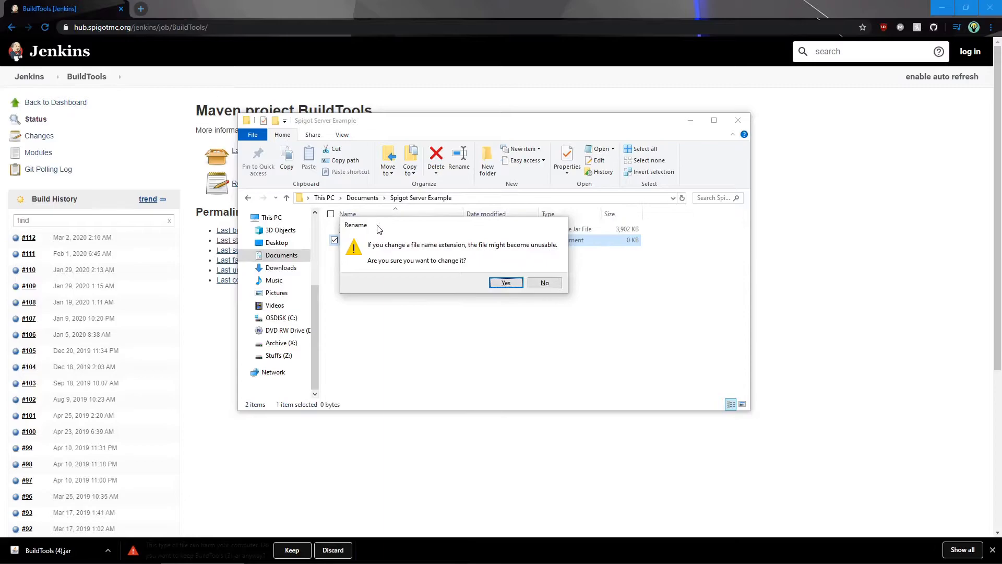
left_click(504, 284)
left_click(380, 281)
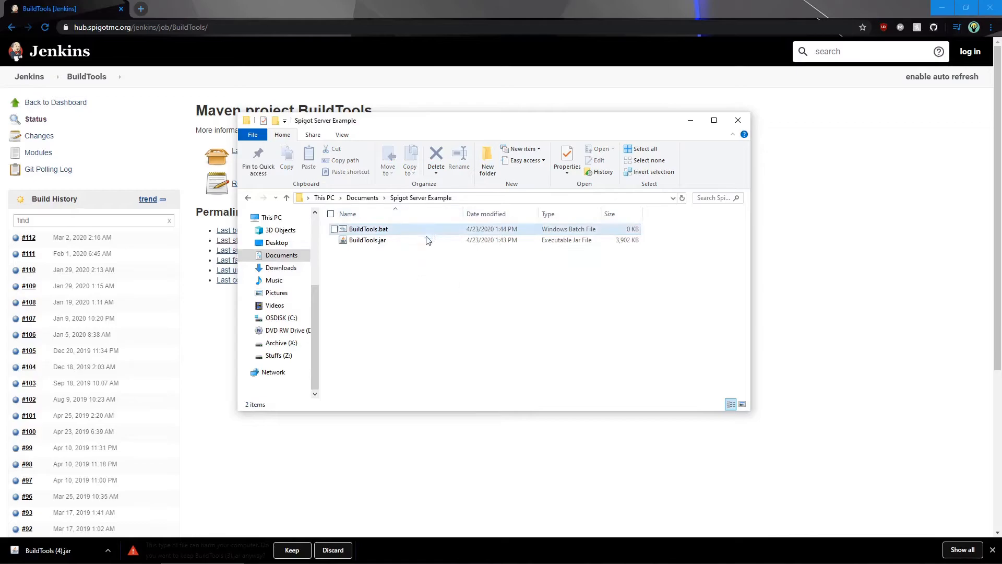
Open BuildTools.bat for editing in Notepad and enter the command "java -jar BuildTools.jar"
left_click(400, 231)
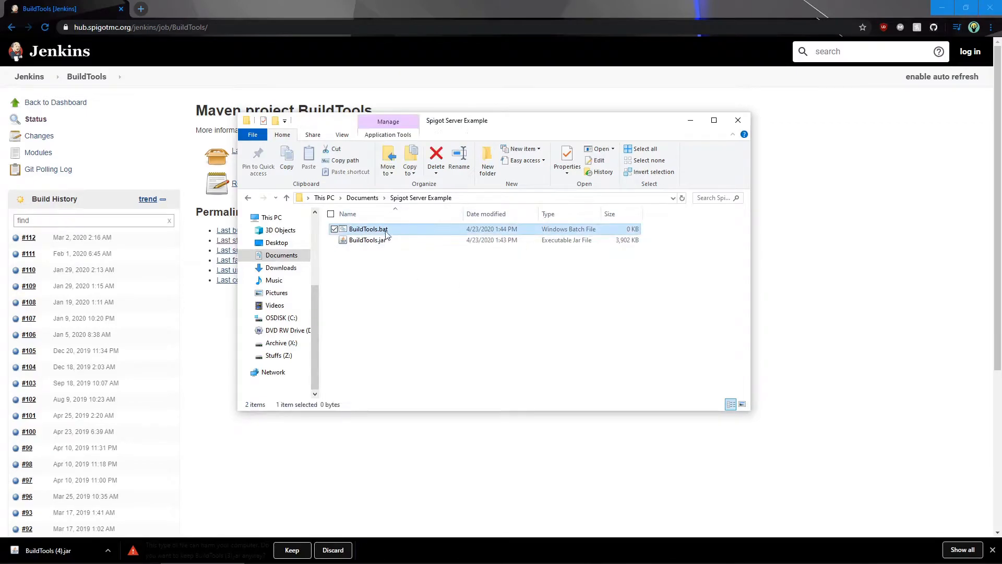
right_click(374, 231)
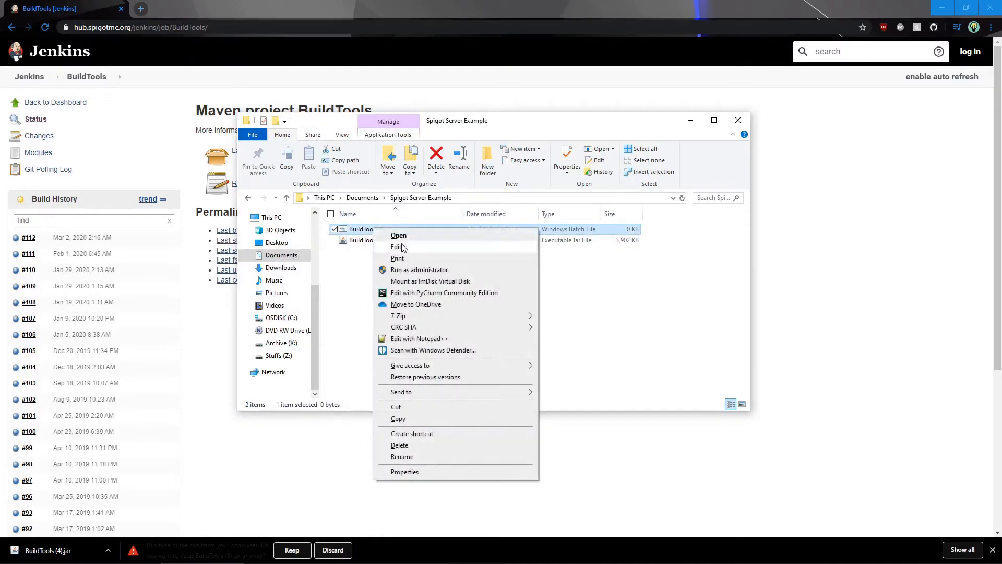
left_click(404, 250)
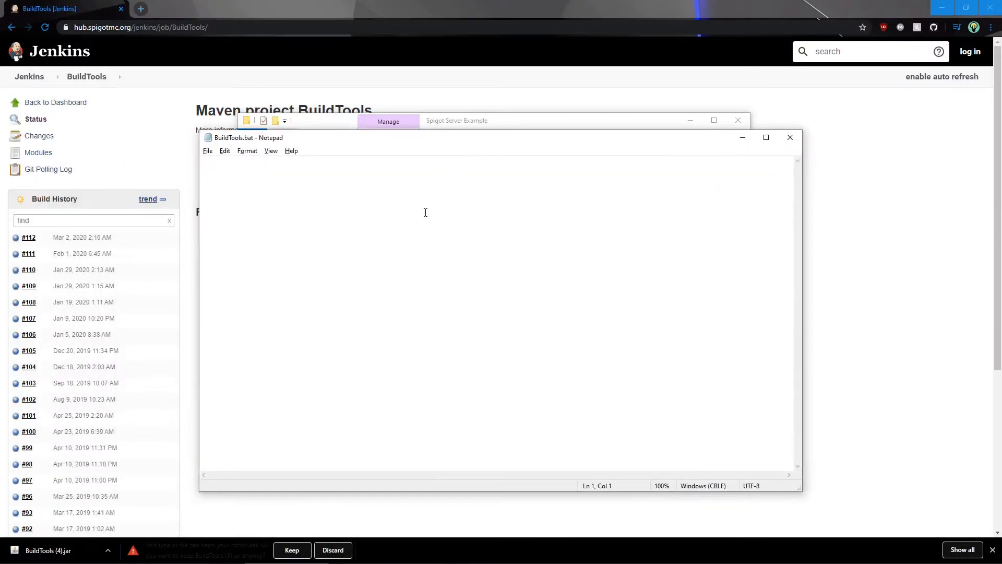
type("java -jar")
left_click_drag(416, 143, 576, 267)
type("BuildTools.jar")
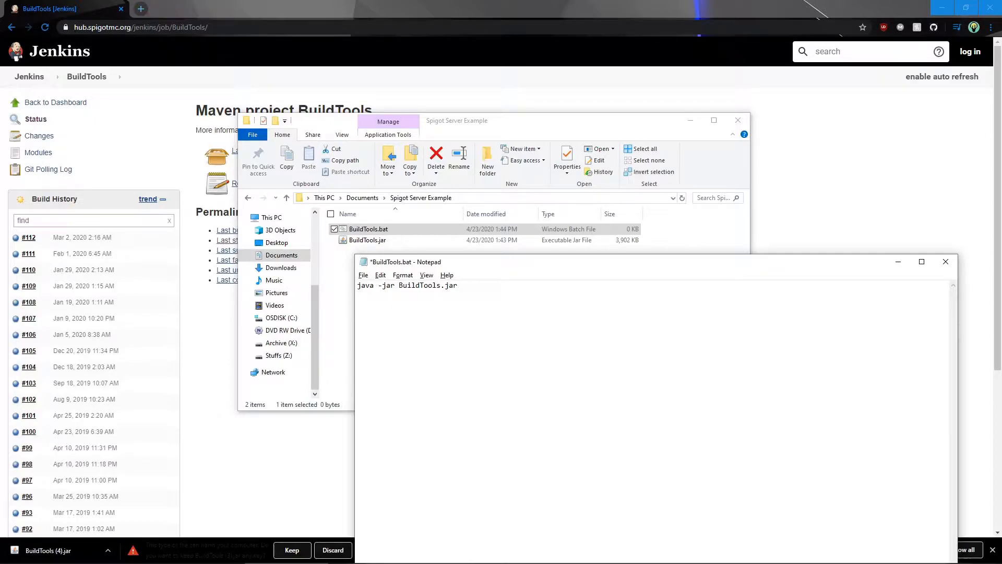
Append "--rev 1.15.2" to the BuildTools command, then save and close BuildTools.bat
type("--rev")
type("1.15.2")
key("ctrl+s")
left_click(363, 275)
left_click(385, 324)
left_click(940, 266)
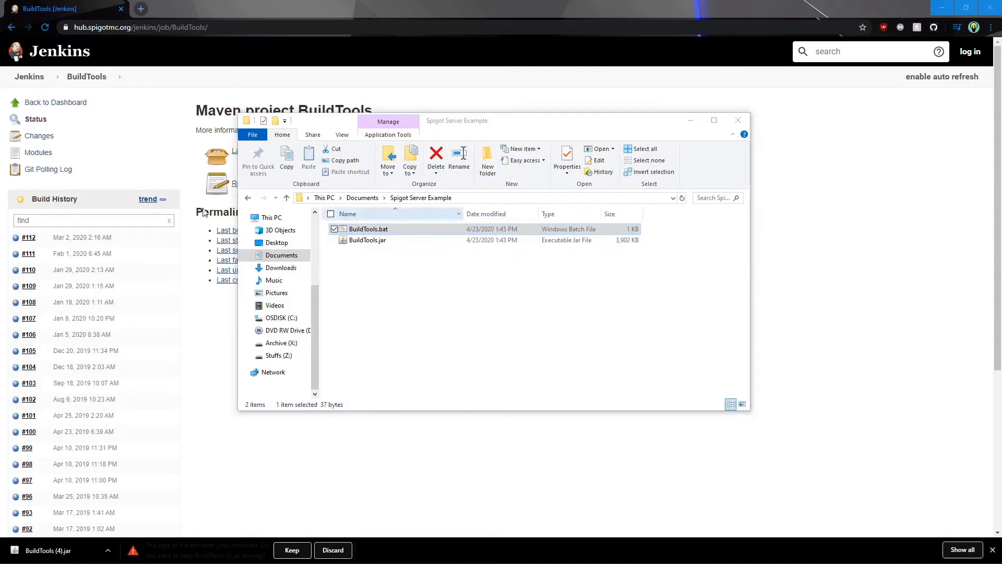
Run BuildTools.bat to build the Spigot 1.15.2 server files in the folder
left_click_drag(1, 205, 529, 242)
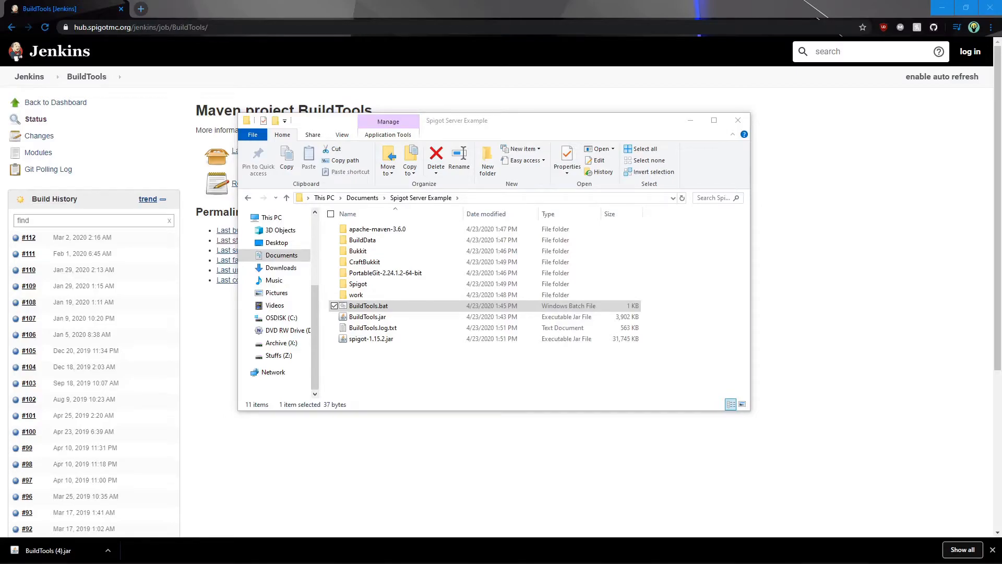
left_click(391, 389)
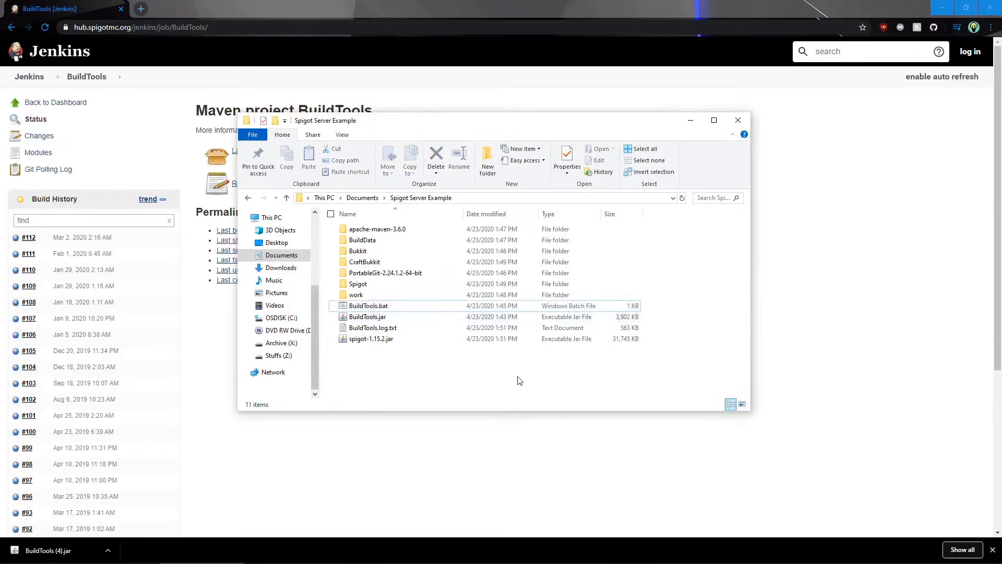
Create a new text document beside the built server files and name it server.bat, accepting the extension change
right_click(369, 364)
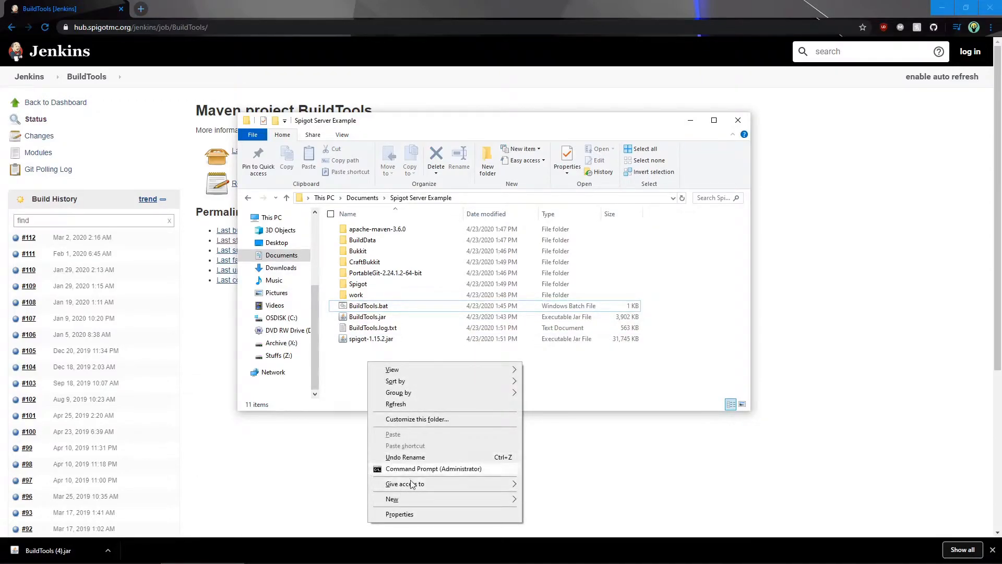
mouse_move(422, 503)
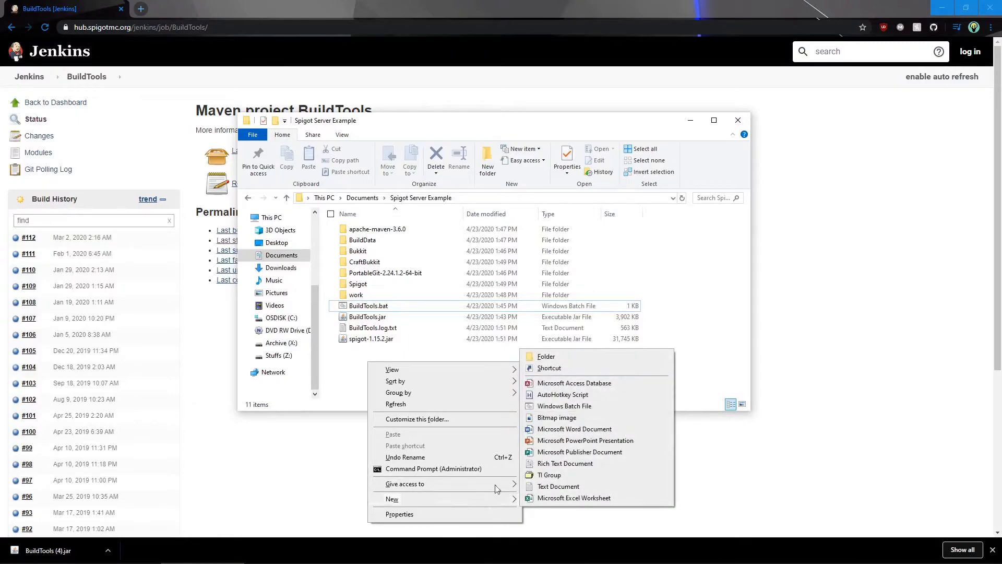
left_click(557, 487)
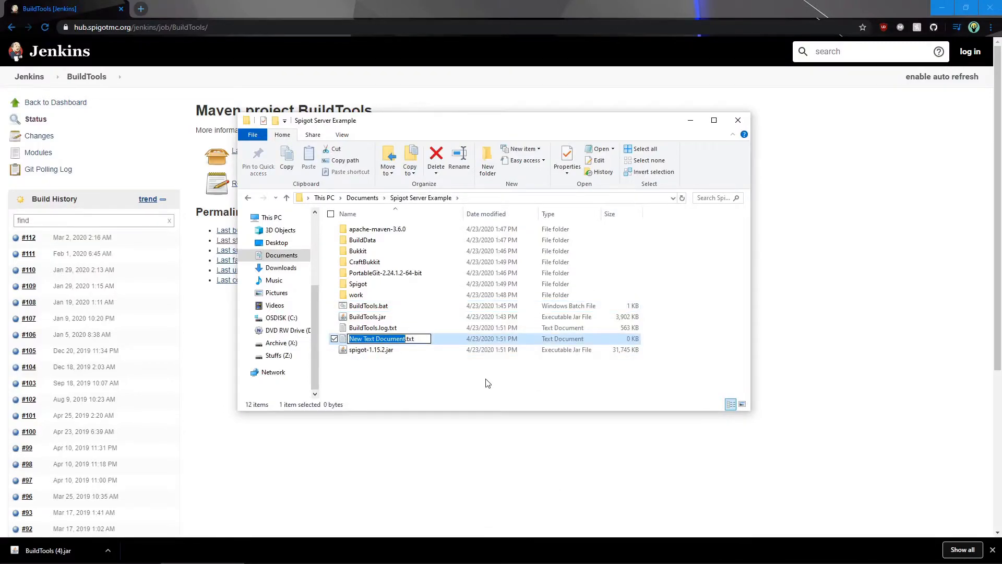
type("server.bat")
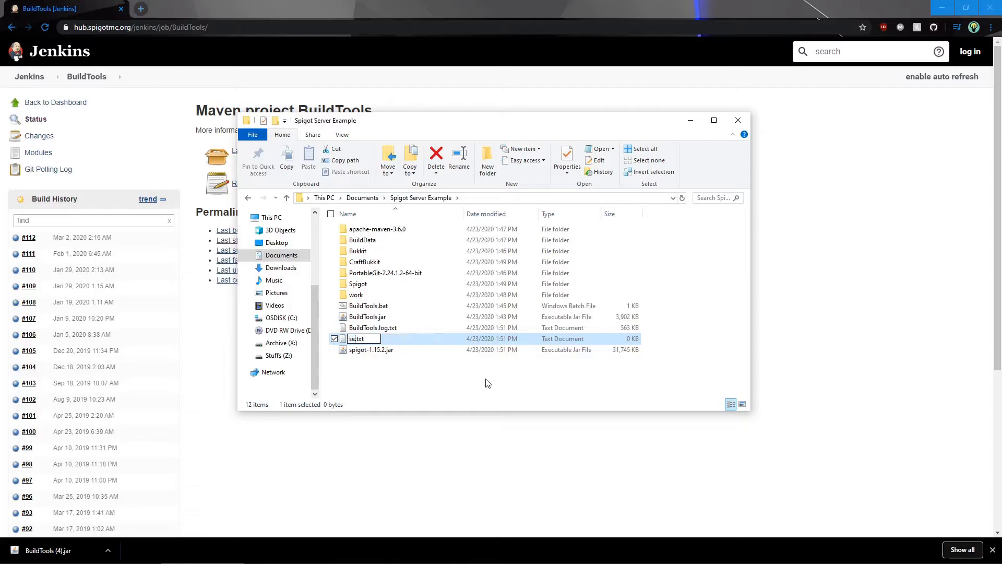
key("Delete")
key("Delete")
key("Delete")
key("Delete")
key("Return")
key("Return")
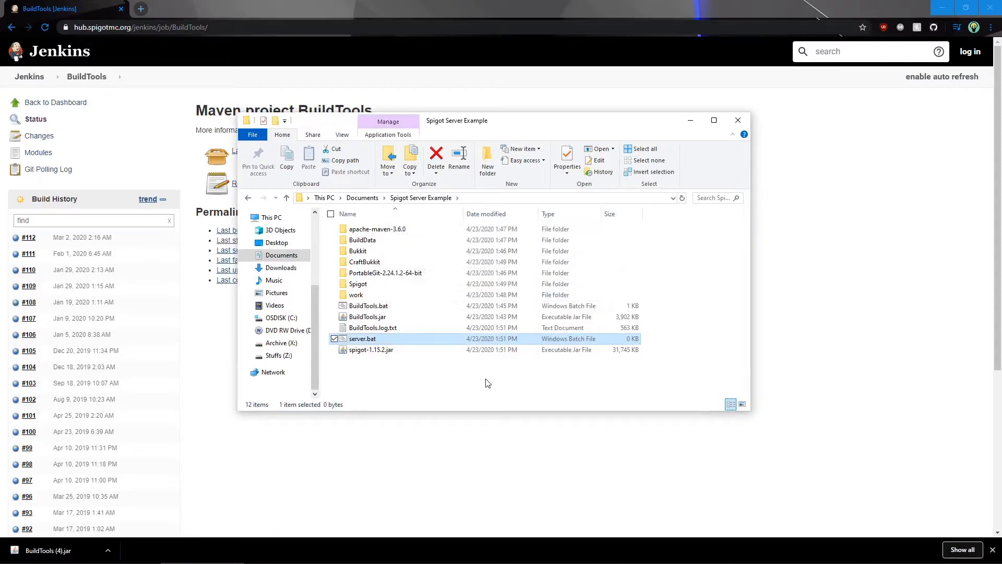
Open server.bat for editing in Notepad and enter the command "java -jar spigot-1.15.2.jar"
right_click(478, 342)
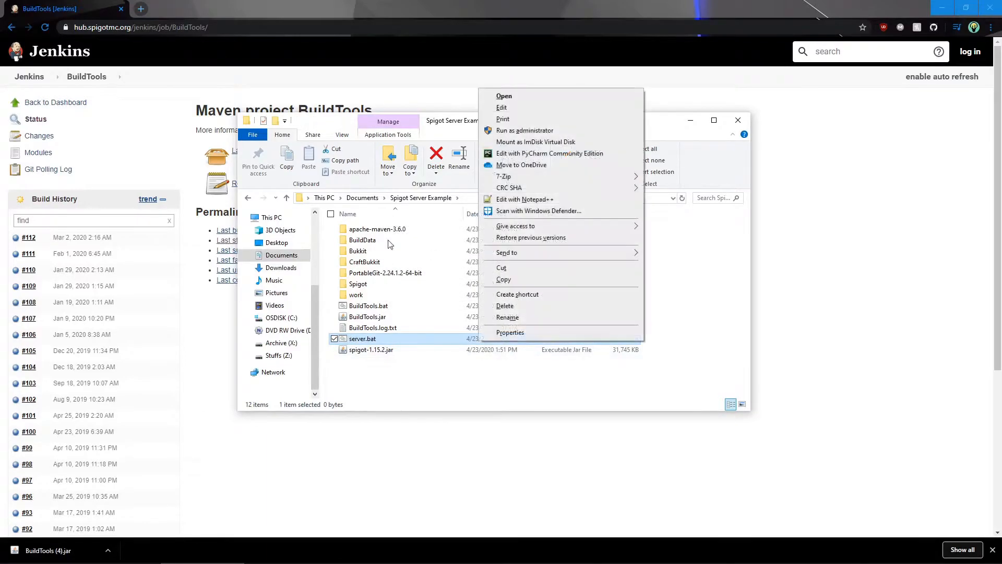
left_click(555, 106)
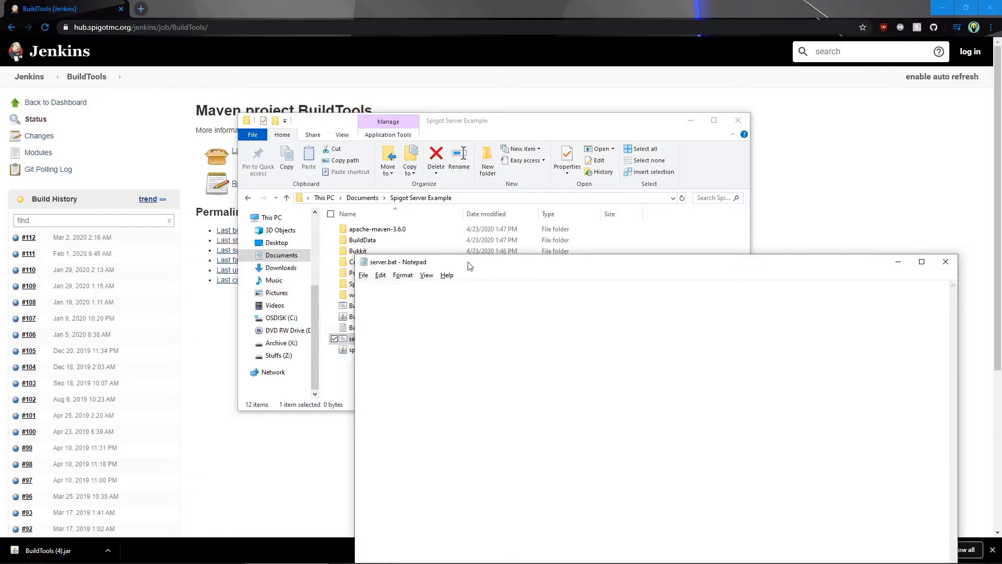
left_click_drag(470, 266, 539, 309)
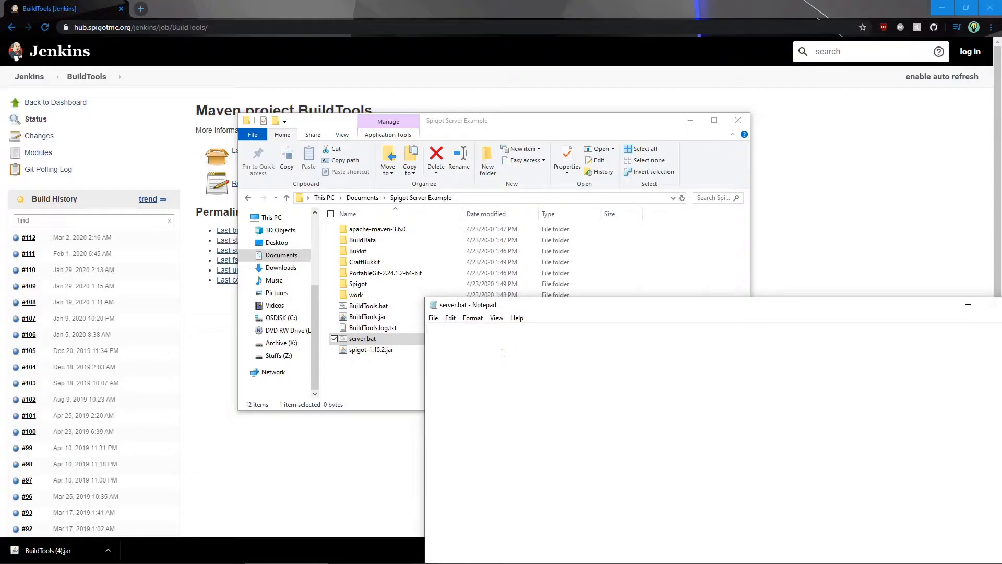
type("java -")
type("jar")
type("spigot")
type("=1.")
key("BackSpace")
key("BackSpace")
key("BackSpace")
type("-1.15.2.jar")
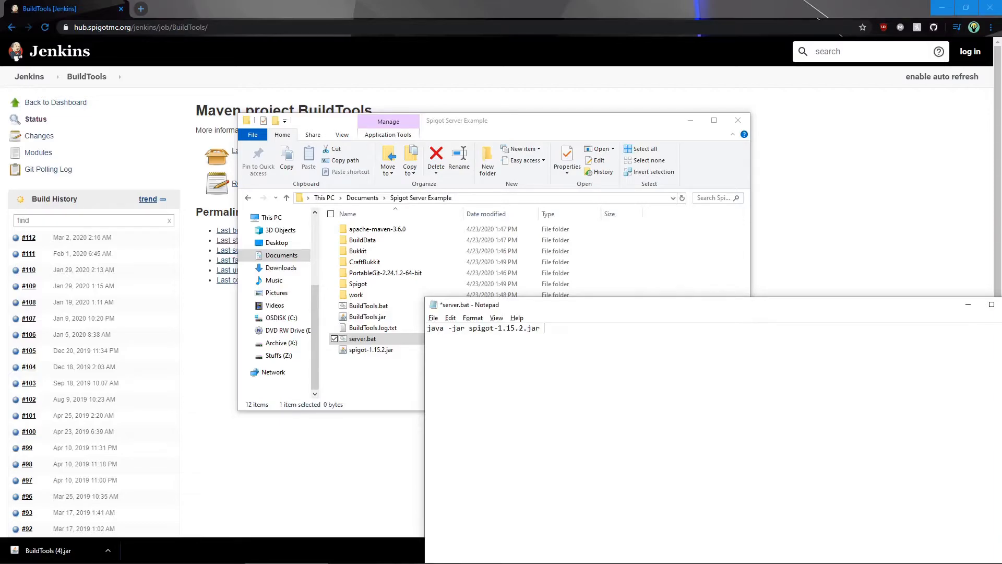
Append "--nogui" to the server launch command, then save and close server.bat
type("--nogui")
key("ctrl+s")
left_click_drag(552, 306, 234, 287)
left_click(698, 284)
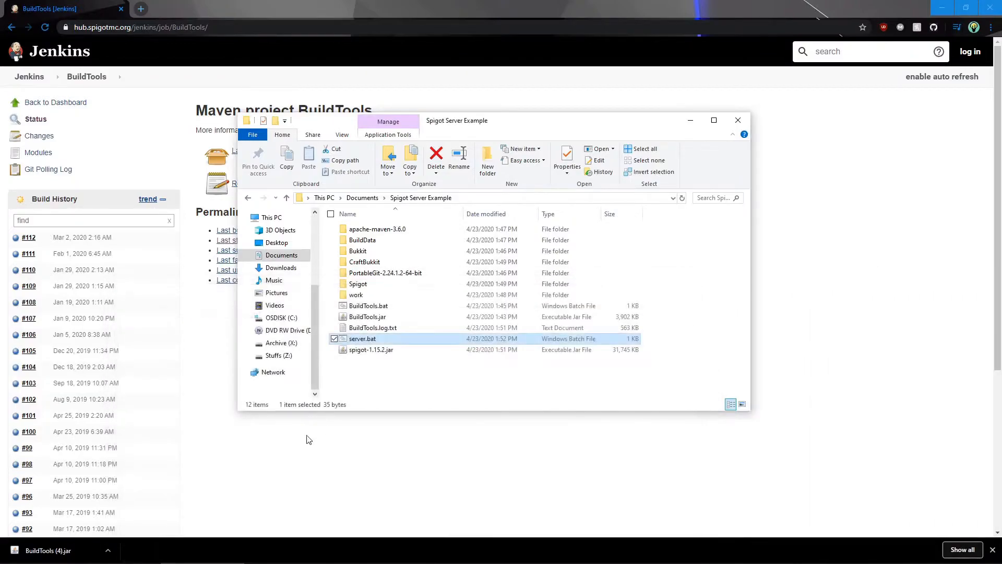
left_click(397, 372)
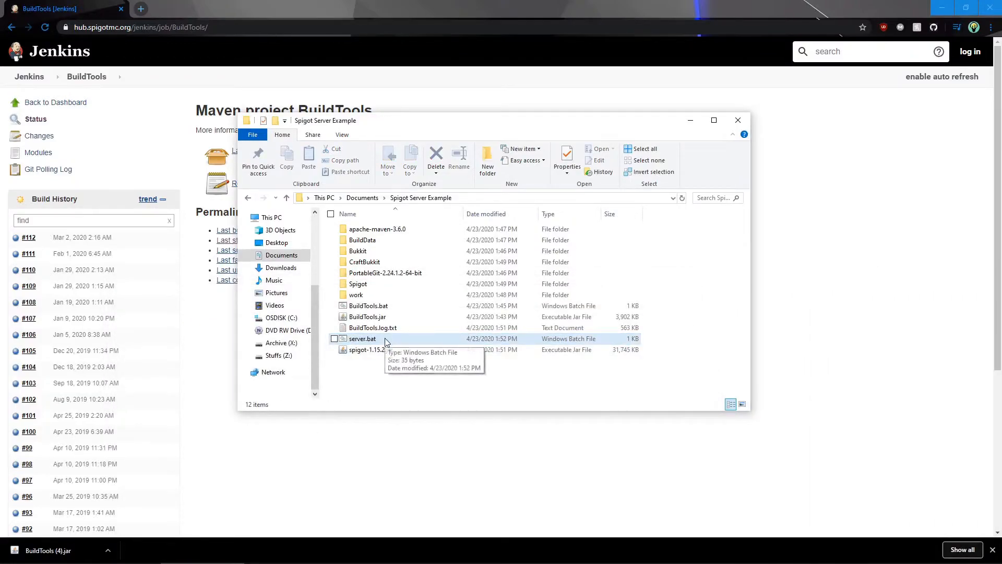
Run server.bat for the first time to generate the EULA and server configuration files
left_click(385, 338)
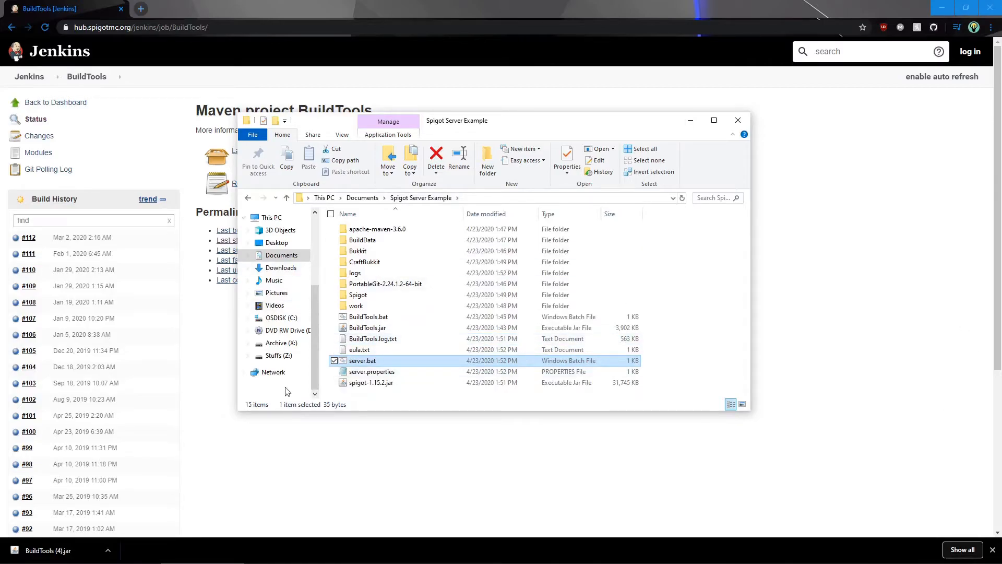
Open eula.txt in Notepad, change the eula setting to true, then save and close the file
double_click(401, 353)
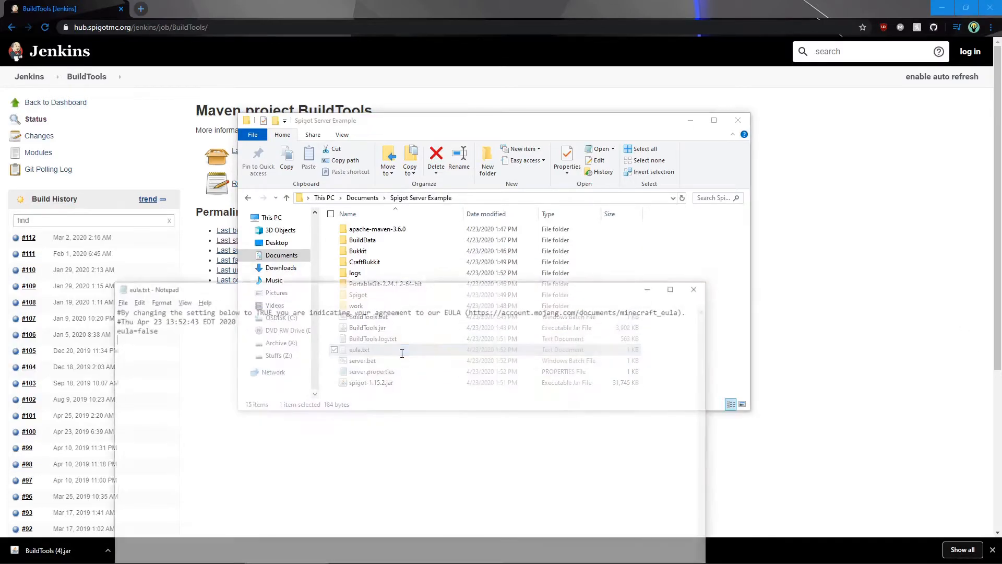
left_click_drag(286, 287, 537, 272)
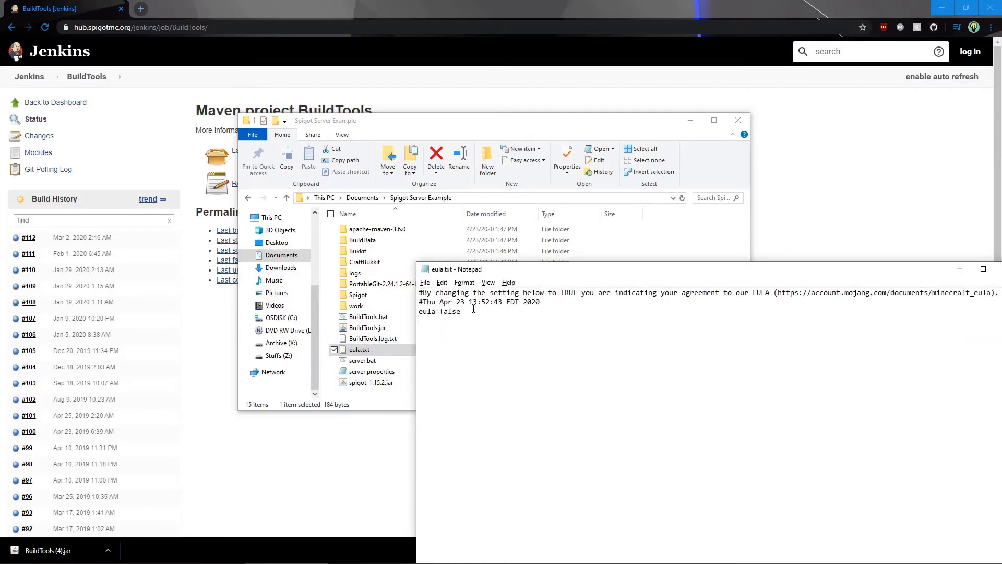
double_click(450, 311)
left_click_drag(821, 310, 1000, 296)
left_click_drag(911, 273, 397, 331)
left_click(365, 338)
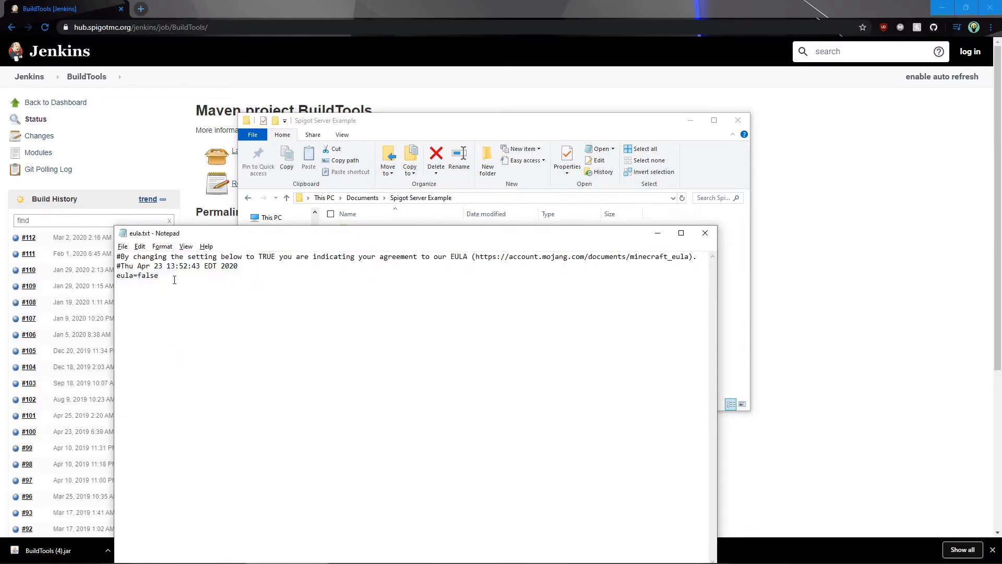
key("BackSpace")
key("BackSpace")
key("BackSpace")
key("BackSpace")
key("BackSpace")
type("true")
key("ctrl+s")
left_click(706, 233)
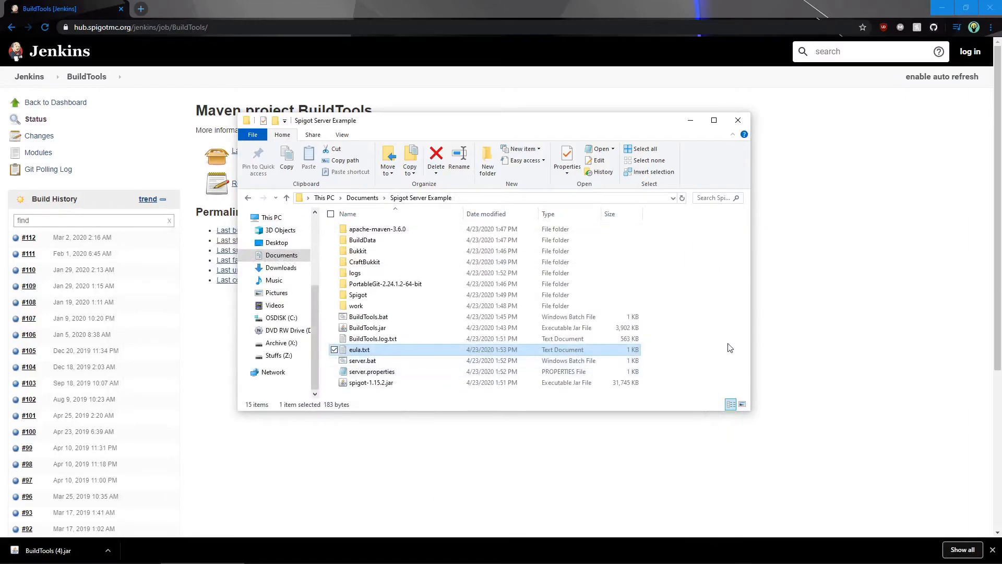
Run server.bat again to start the server, check the plugins folder, and return to the Spigot Server Example folder
left_click(743, 338)
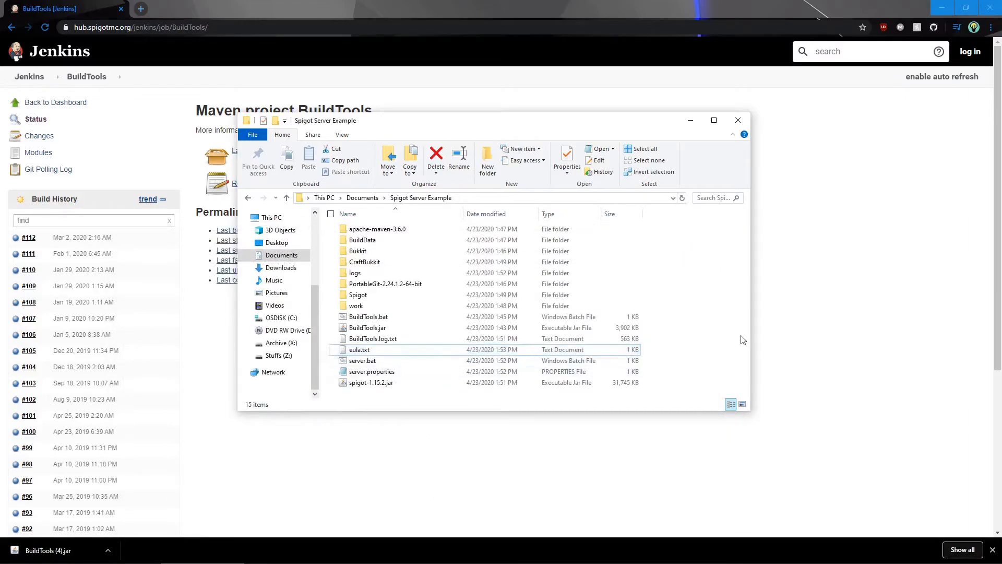
double_click(382, 360)
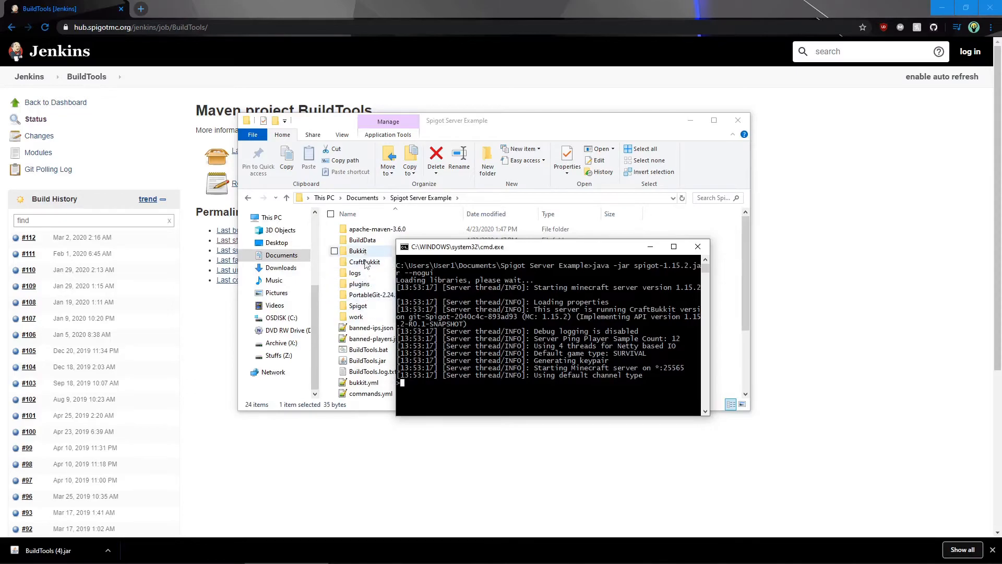
double_click(376, 285)
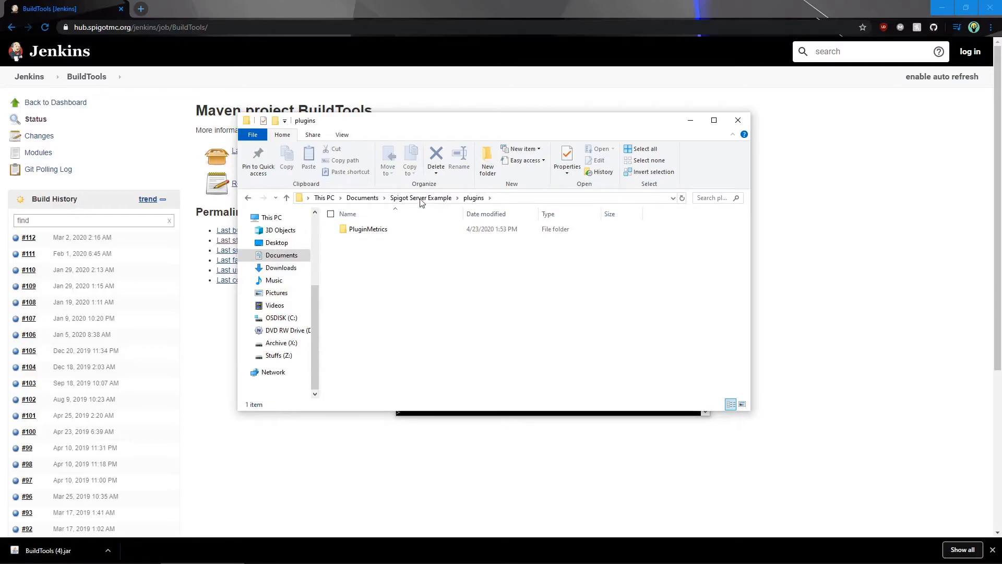
left_click_drag(497, 113, 461, 288)
left_click_drag(458, 329, 494, 95)
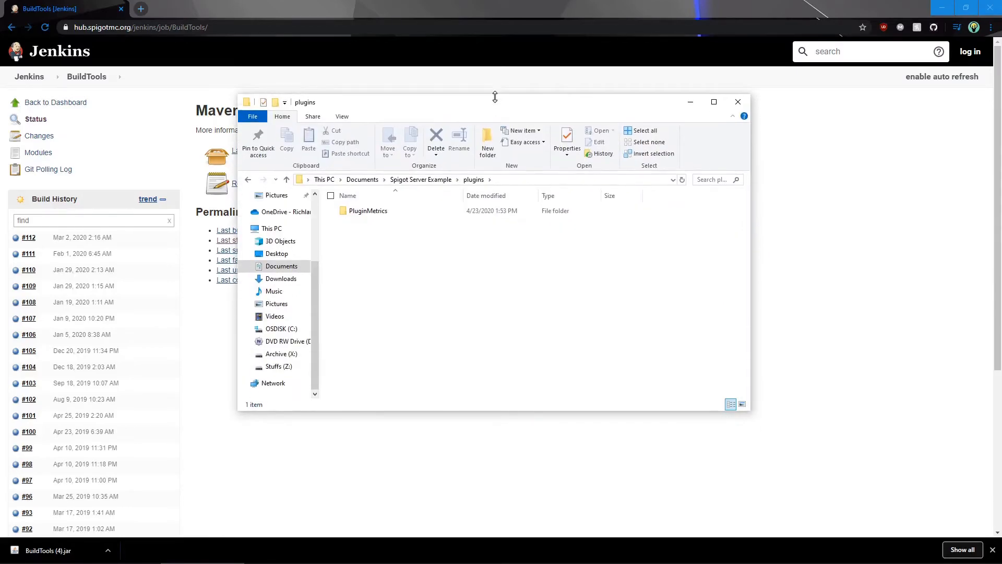
left_click(416, 180)
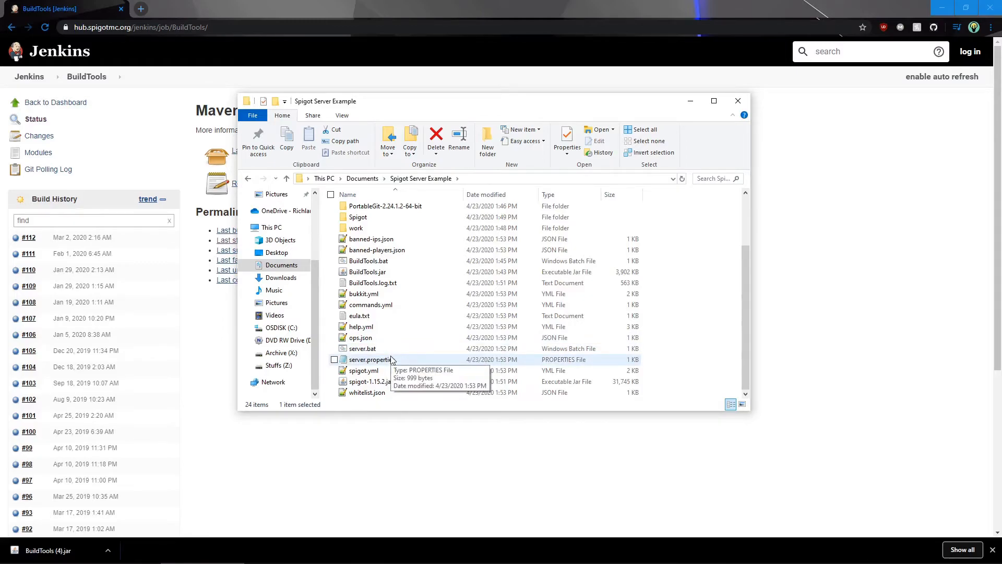
Open server.properties in Notepad and review its settings, including motd, max-build-height and server-port
double_click(392, 359)
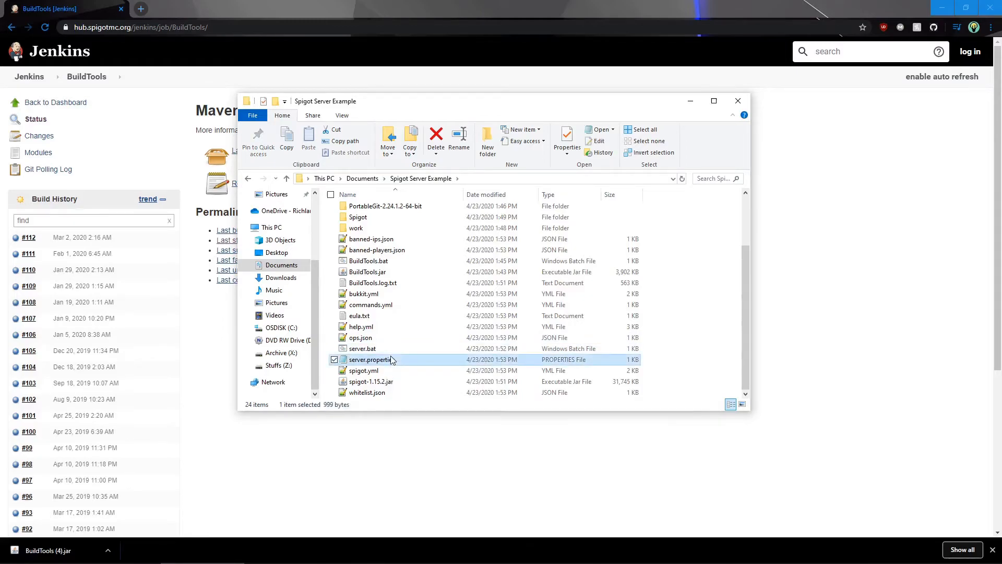
left_click_drag(292, 236, 566, 294)
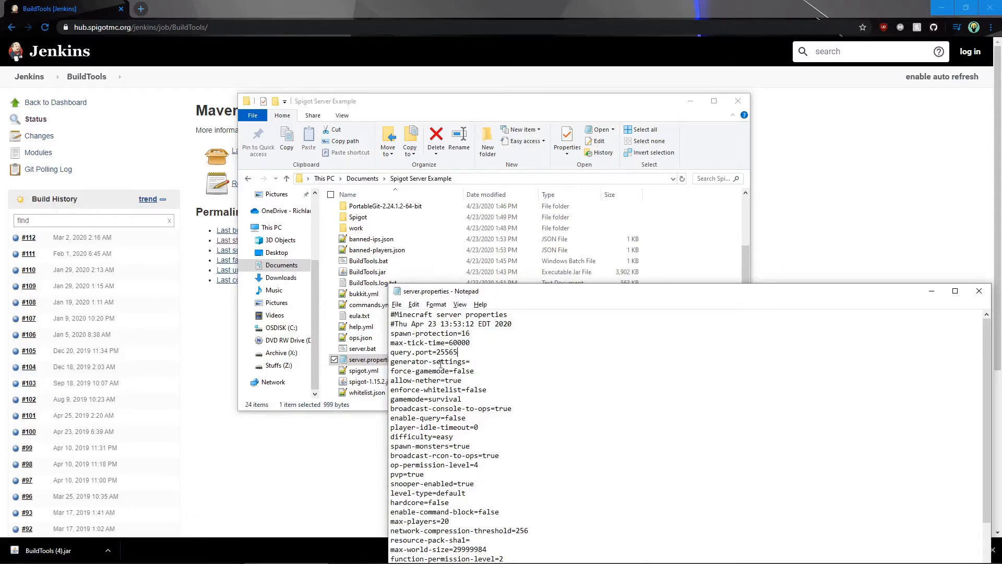
scroll(443, 344, "down", 1)
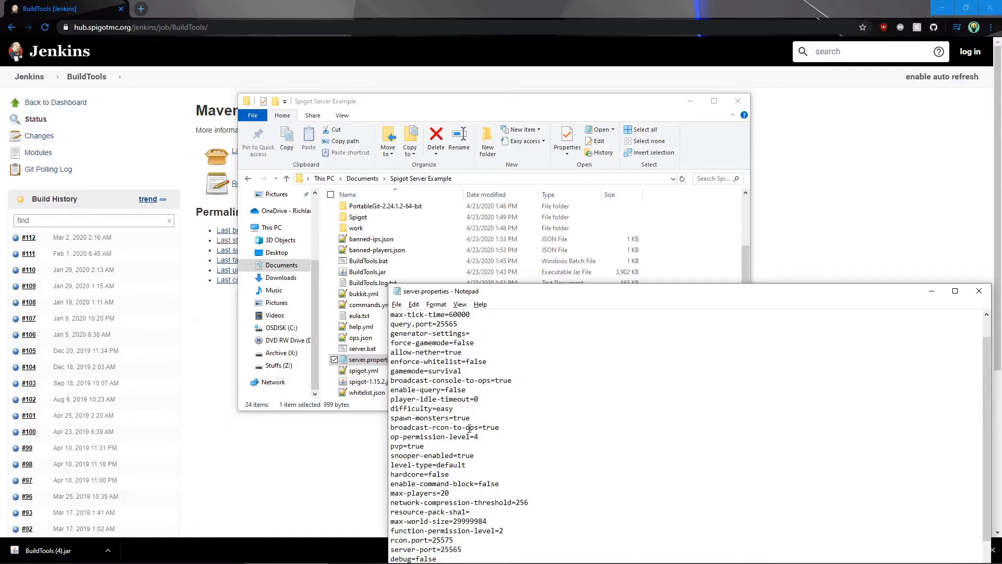
scroll(450, 408, "down", 1)
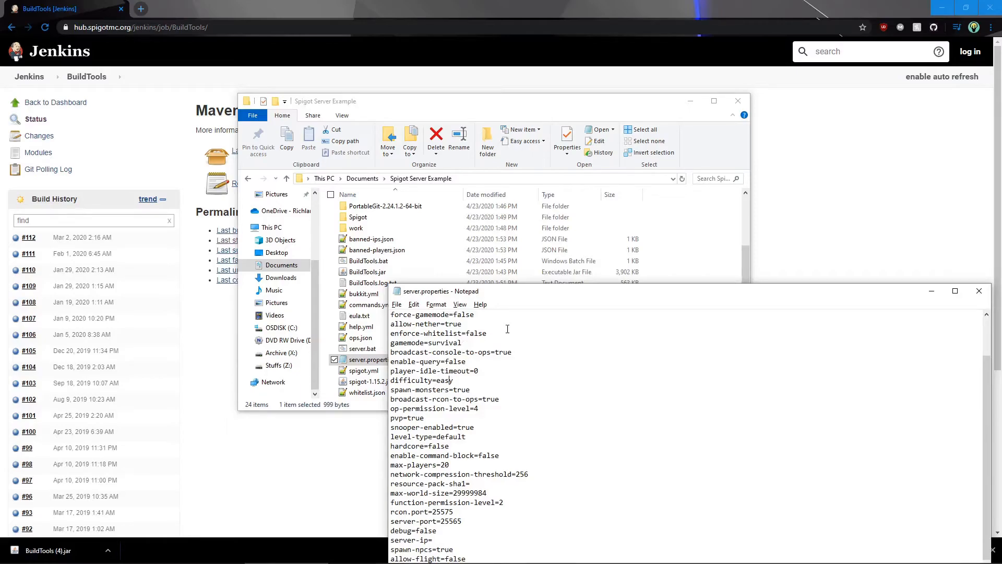
scroll(519, 413, "down", 3)
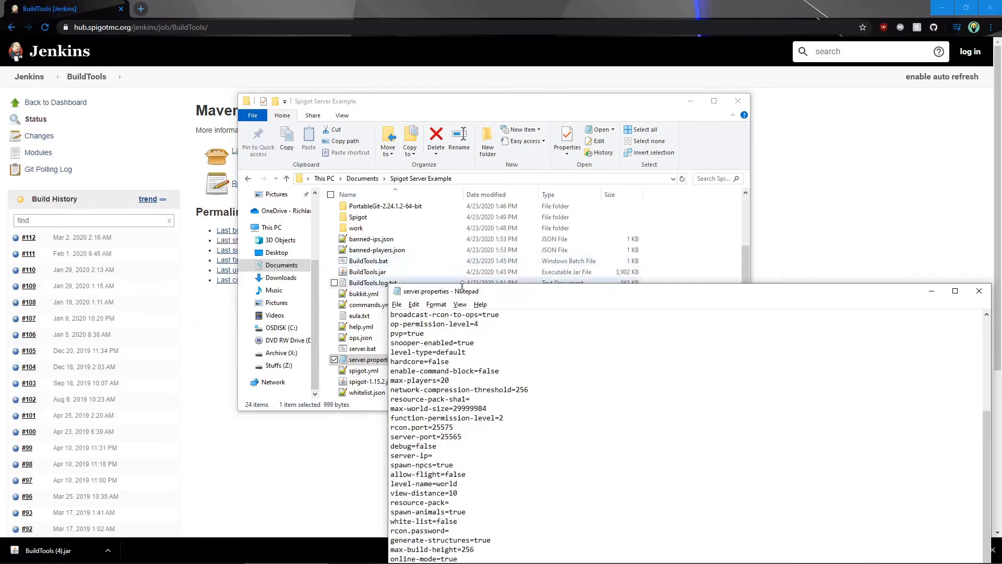
left_click_drag(461, 298, 435, 161)
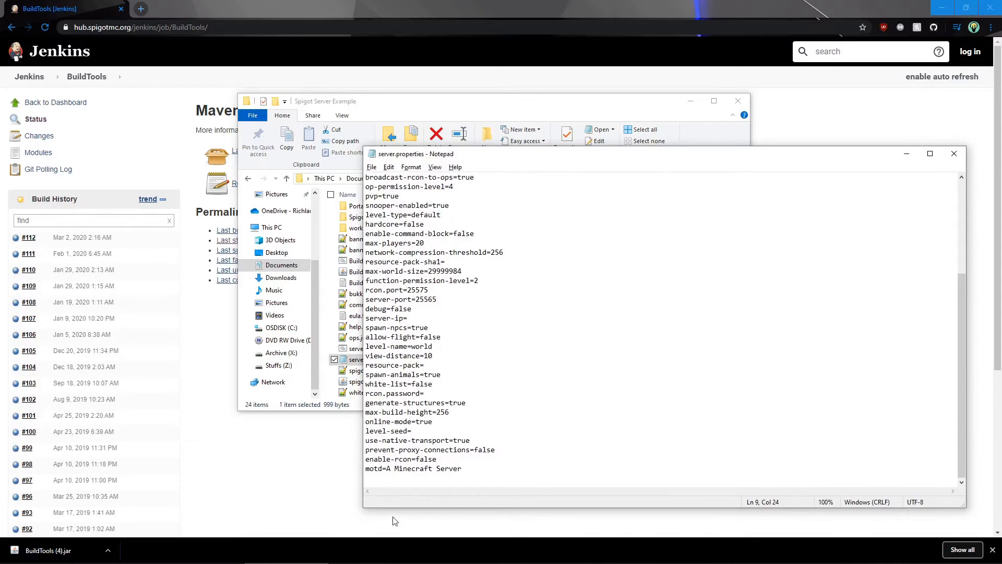
left_click(419, 484)
left_click_drag(387, 468, 505, 479)
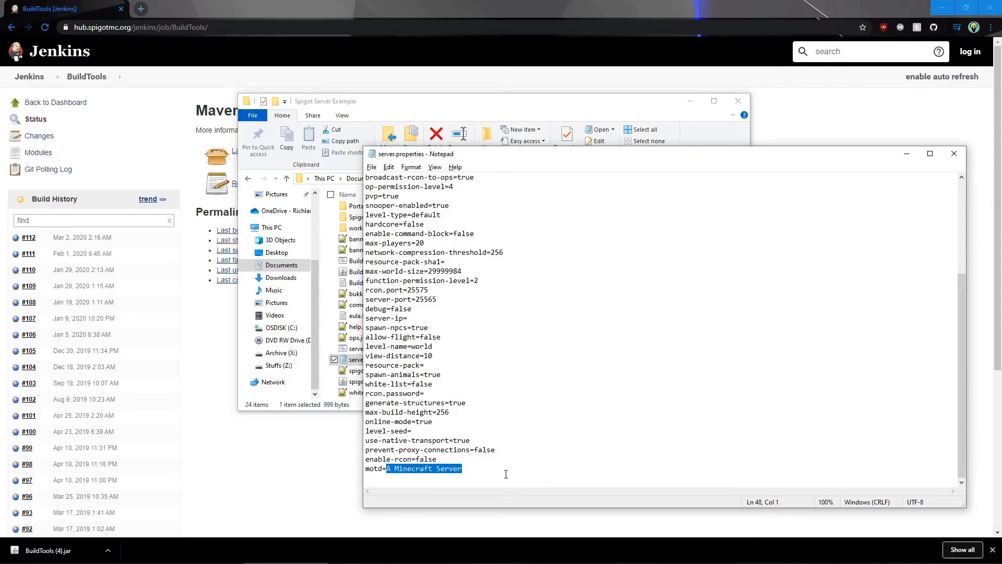
left_click(501, 473)
left_click_drag(422, 474, 387, 469)
left_click(467, 413)
key("Left")
key("Right")
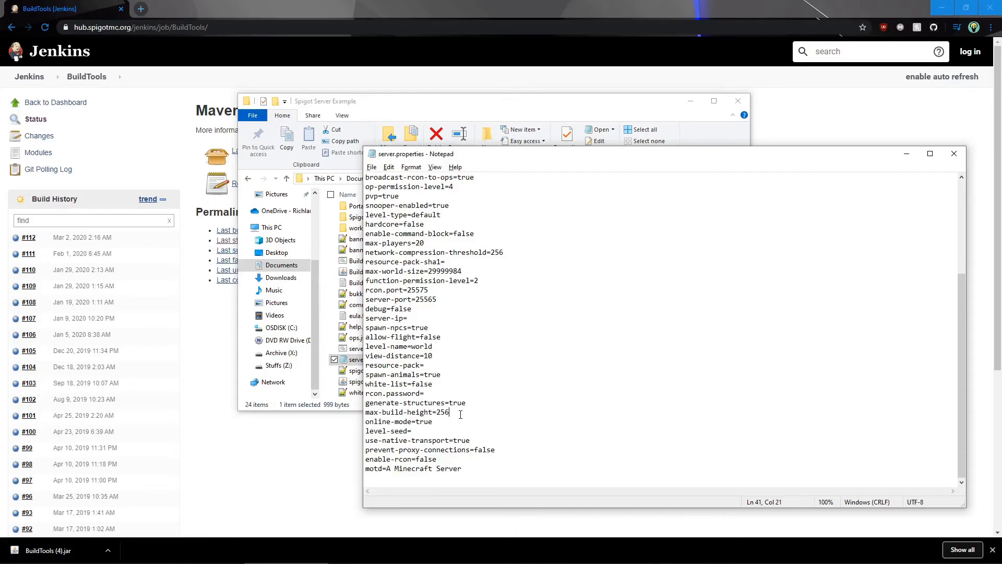
left_click_drag(448, 298, 417, 298)
Set server-ip to 0.0.0.0 in server.properties, then save and close the file
left_click(447, 318)
type("0.0.0.0")
key("ctrl+s")
left_click(955, 155)
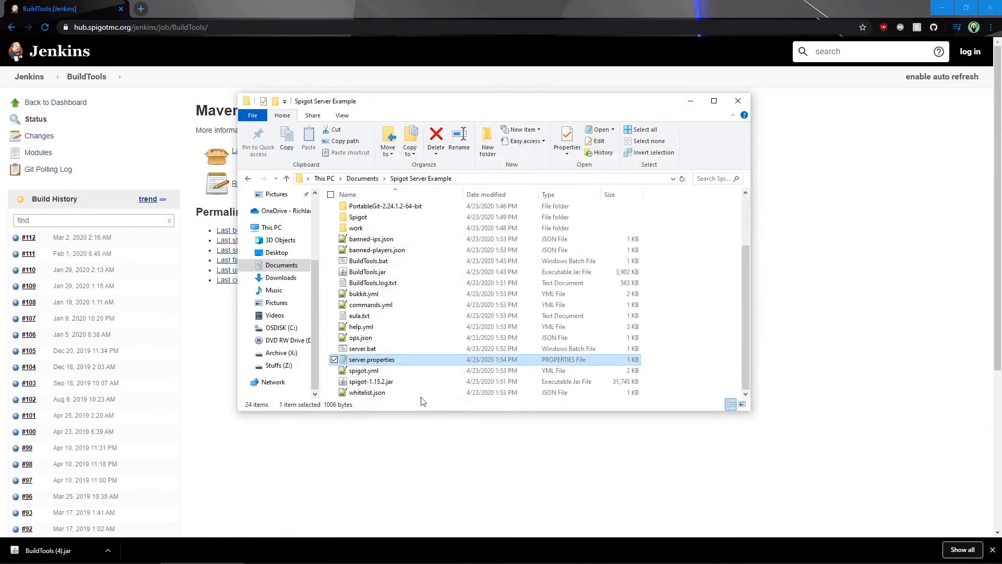
Select server.bat in the server folder for launching the server
left_click(405, 353)
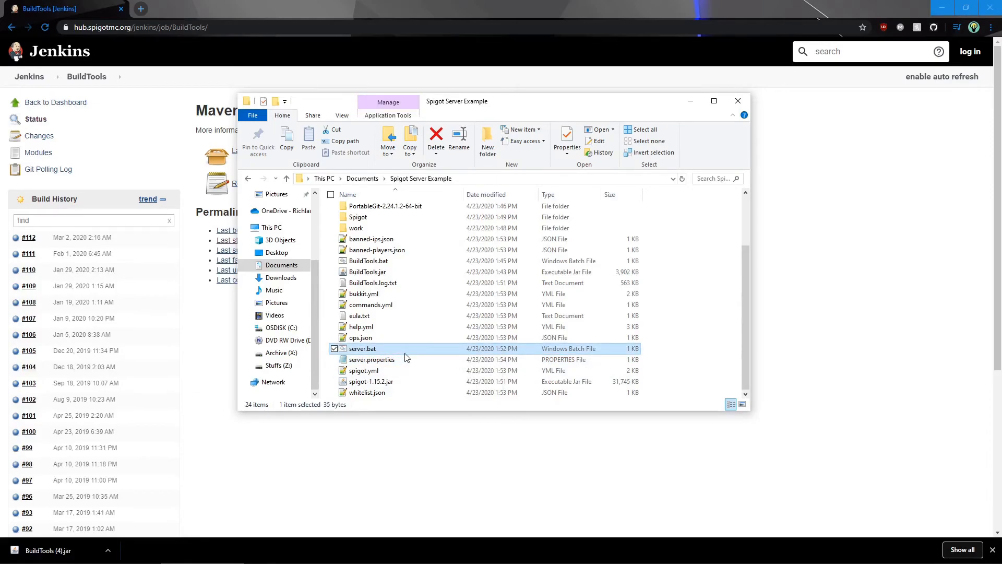